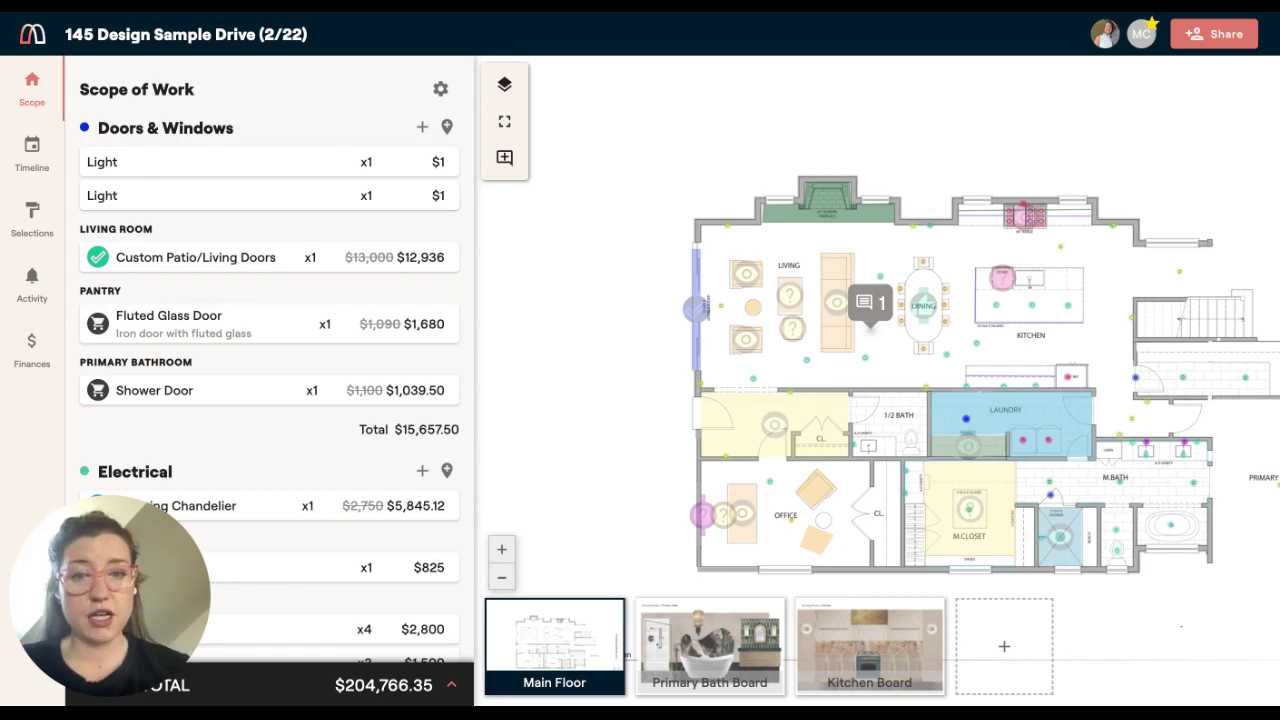
Step: Review the 9' Sofa's specifications from its living room marker on the main floor plan
scroll(485, 311, up, 3)
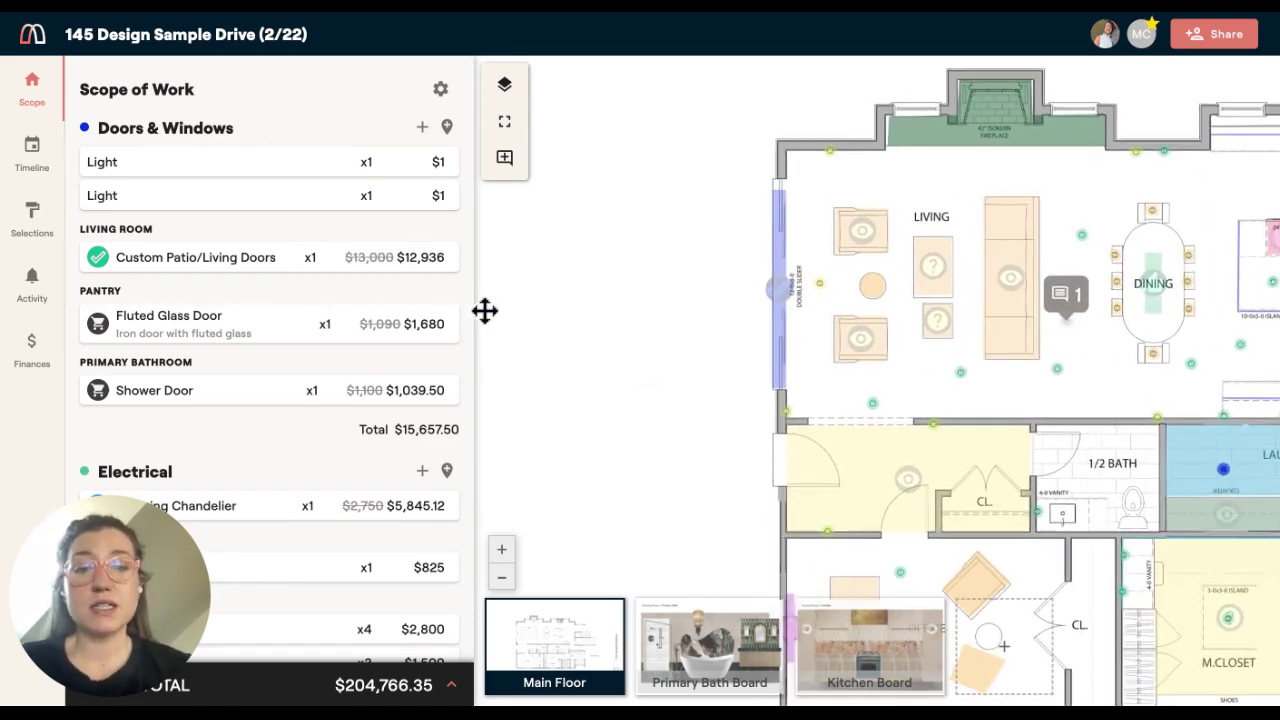
scroll(485, 311, right, 5)
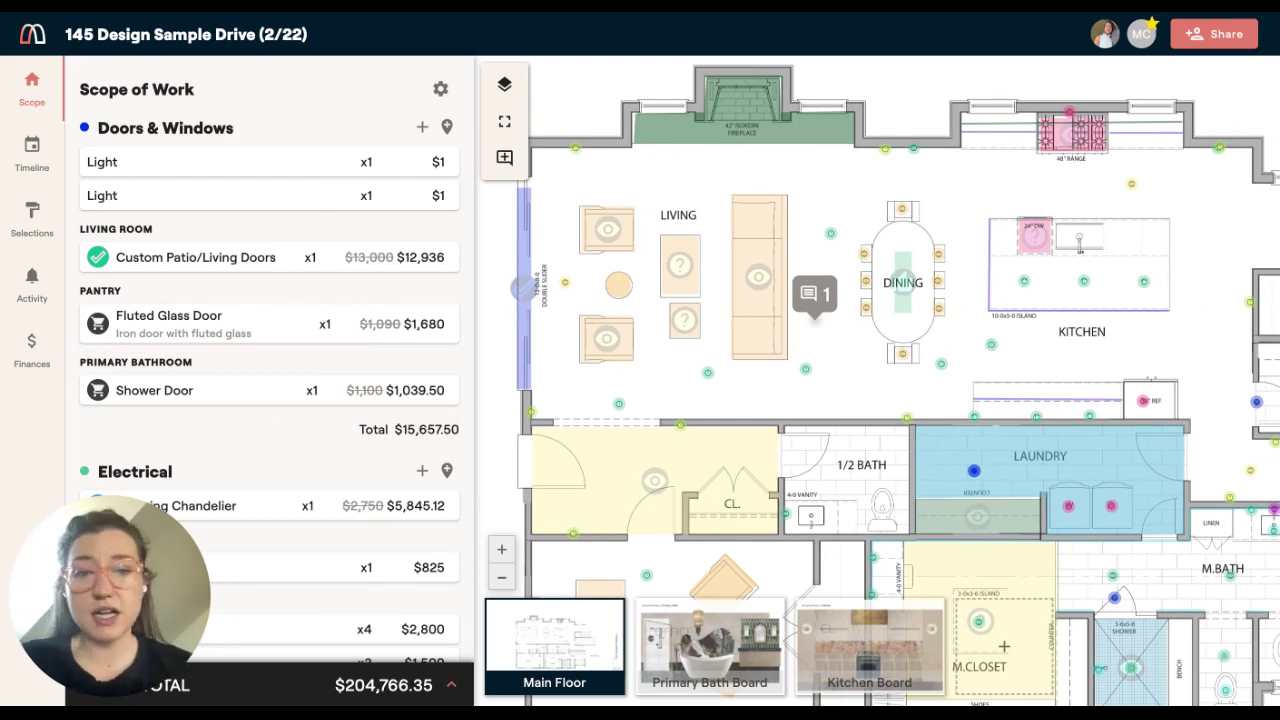
mouse_move(758, 277)
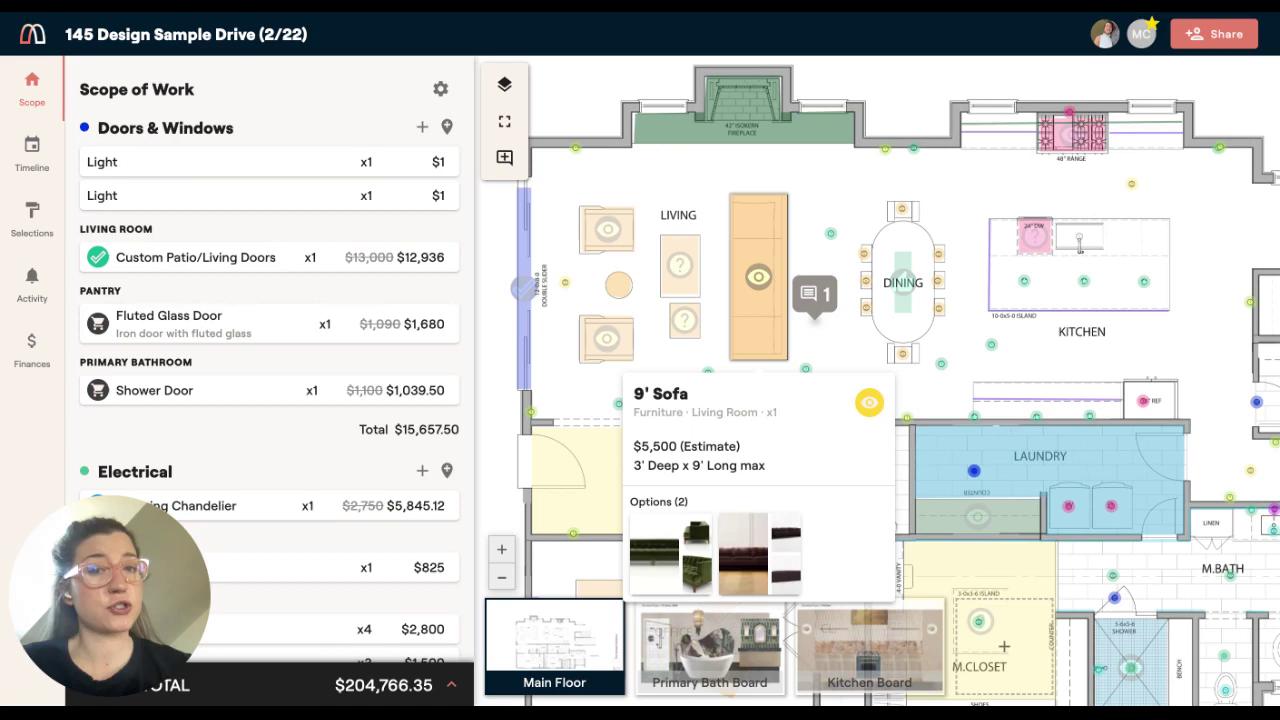
click(758, 277)
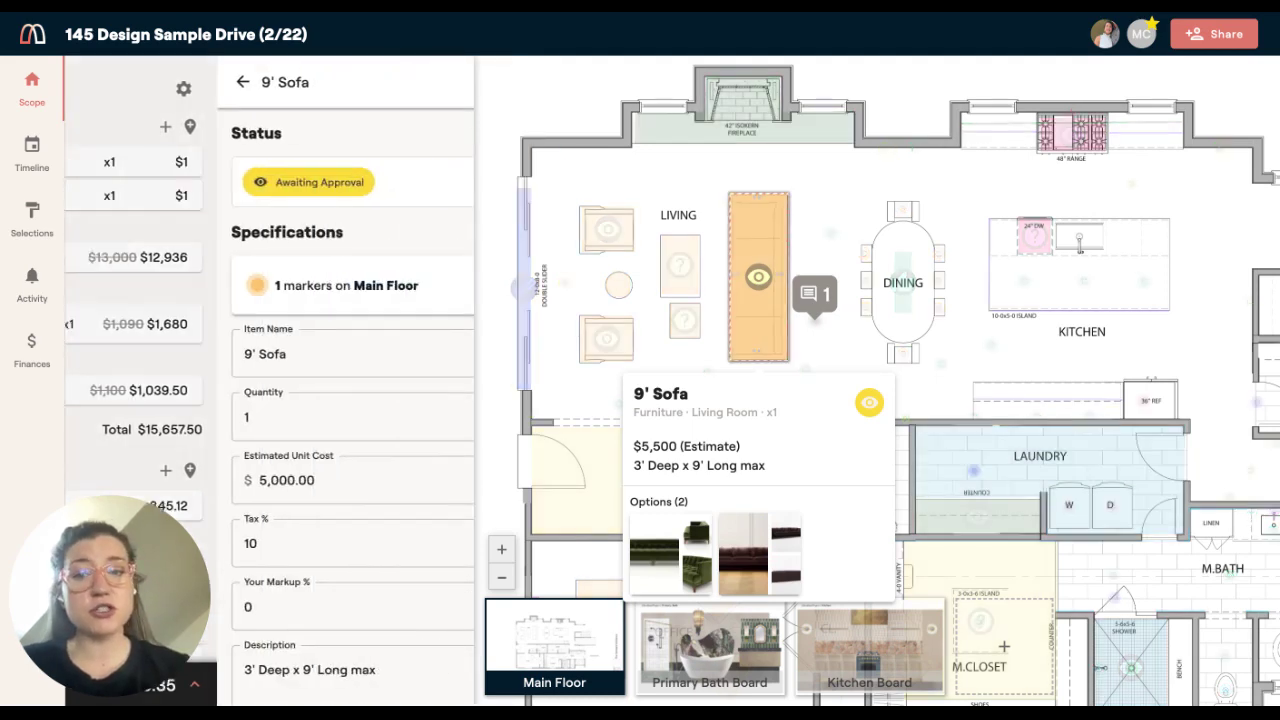
scroll(269, 380, down, 1)
scroll(270, 400, down, 5)
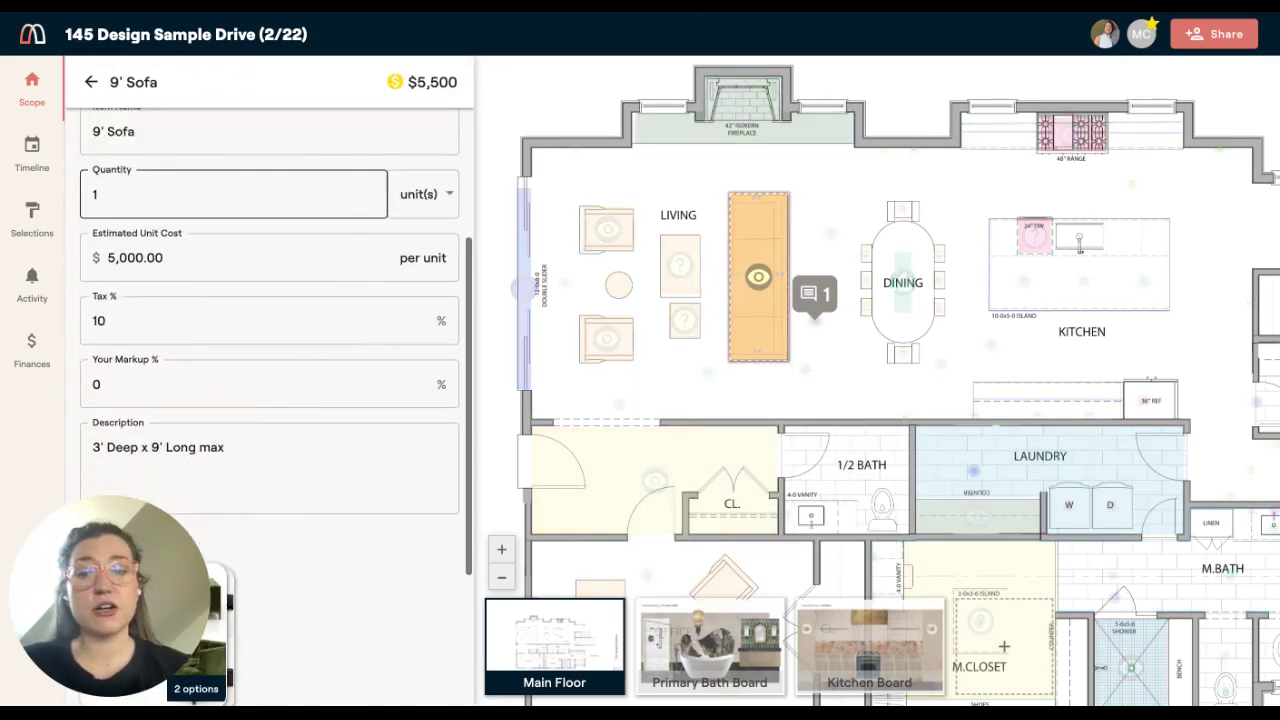
key(Escape)
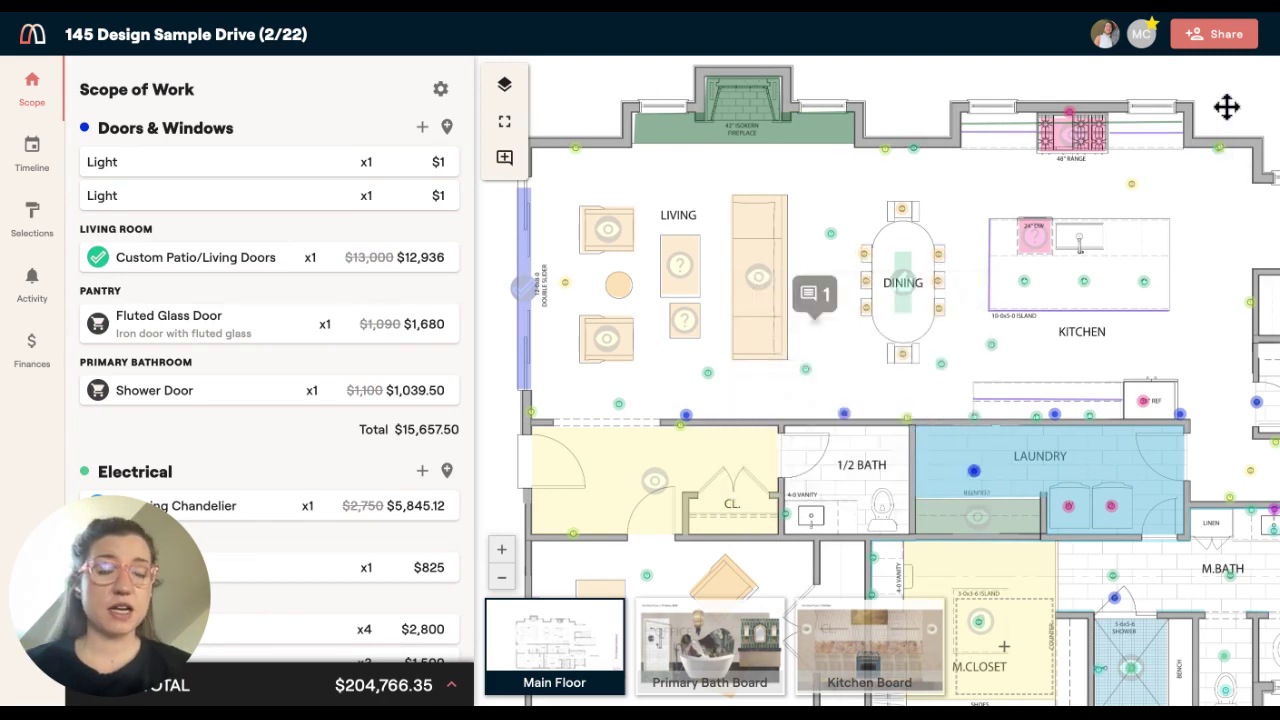
Step: Review the 3' Dining Chandelier's details and its product options from its marker on the plan
click(903, 282)
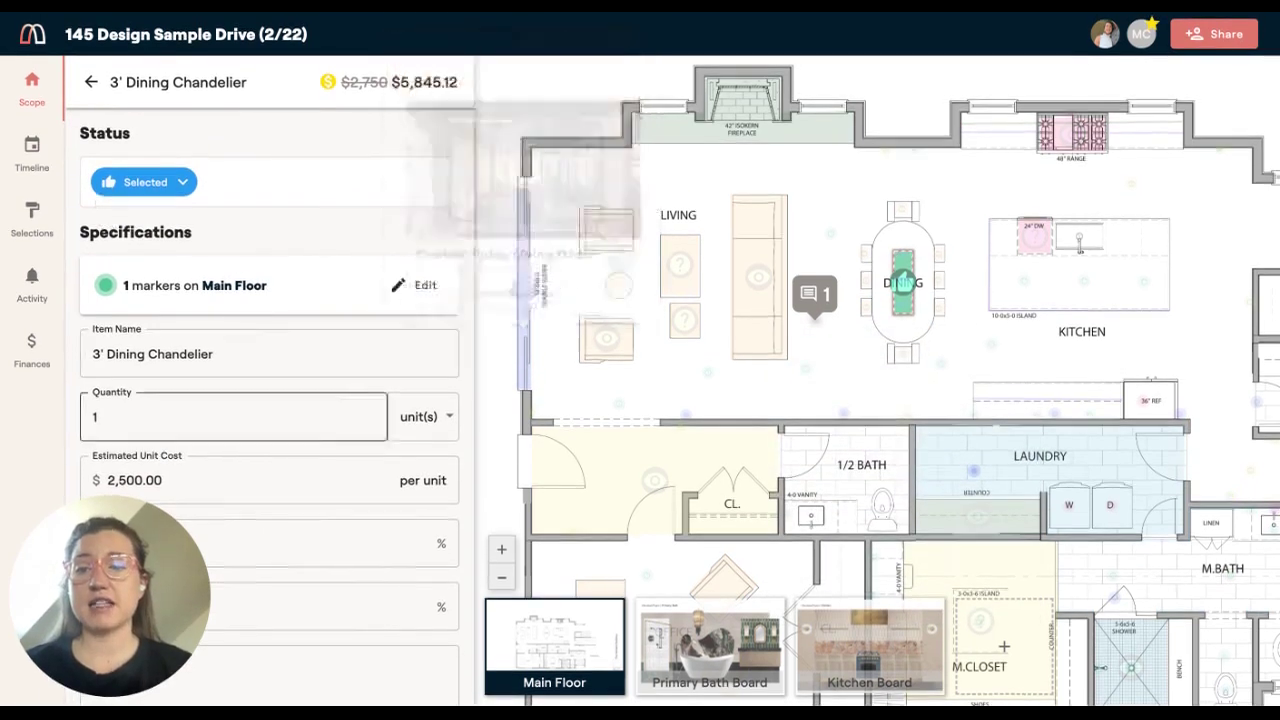
scroll(269, 400, down, 5)
click(160, 411)
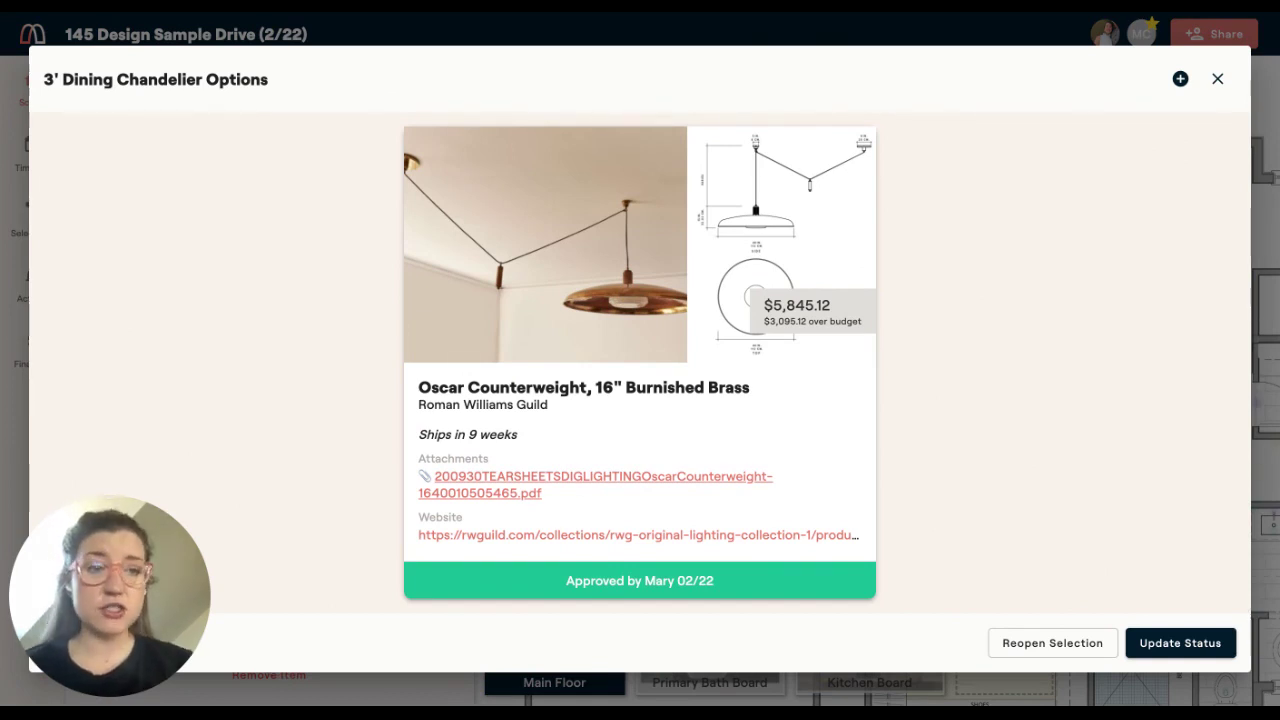
click(1217, 78)
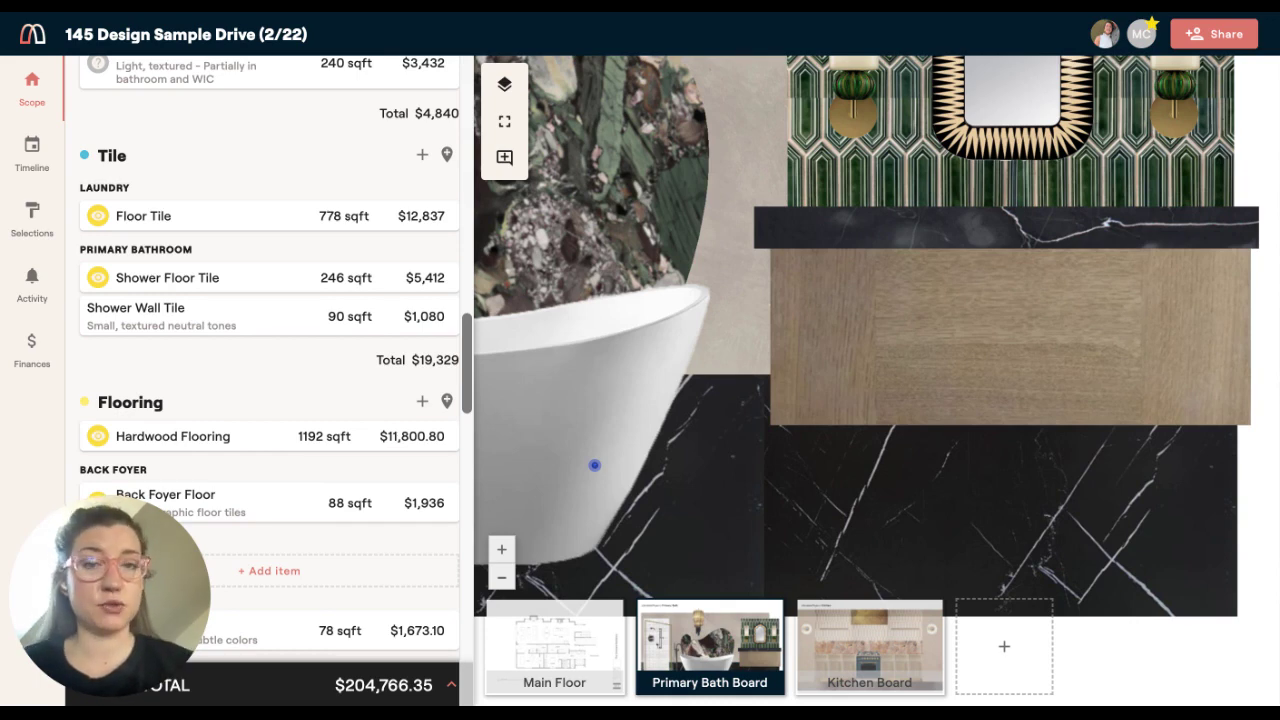
Step: Show the Main Floor plan and add a new item named "Floor tile" to the Tile category
click(554, 645)
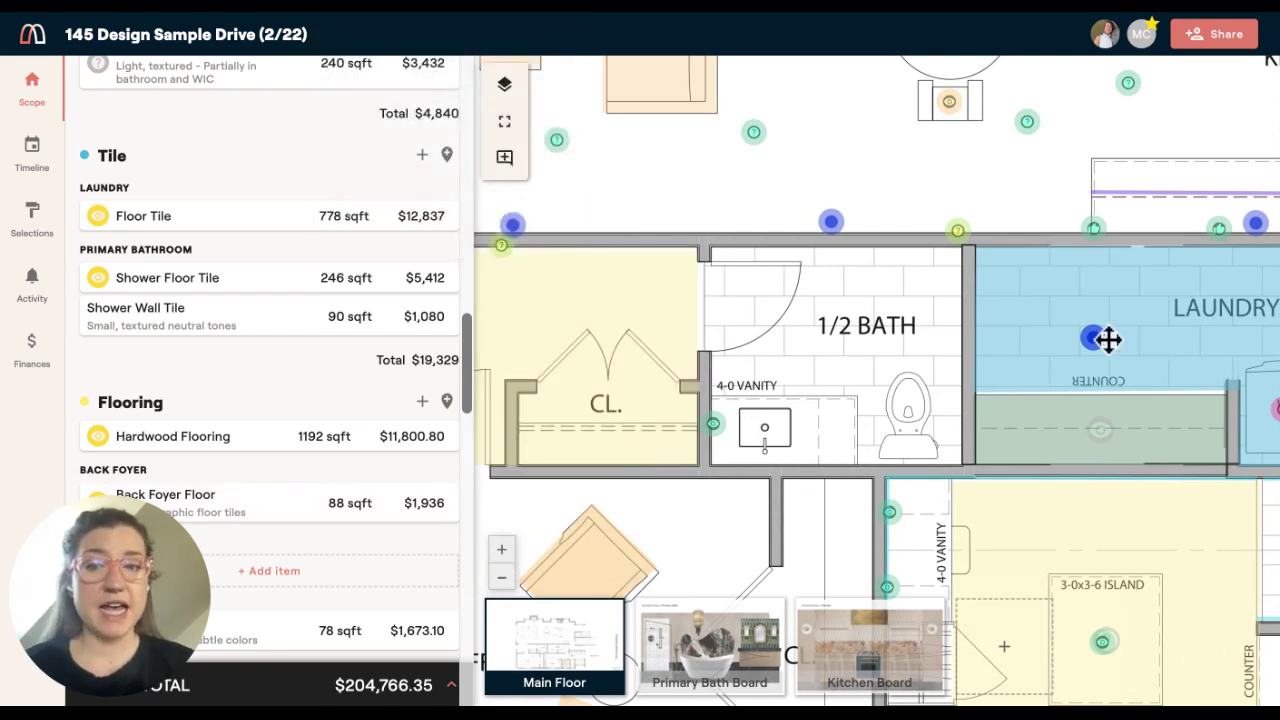
click(422, 154)
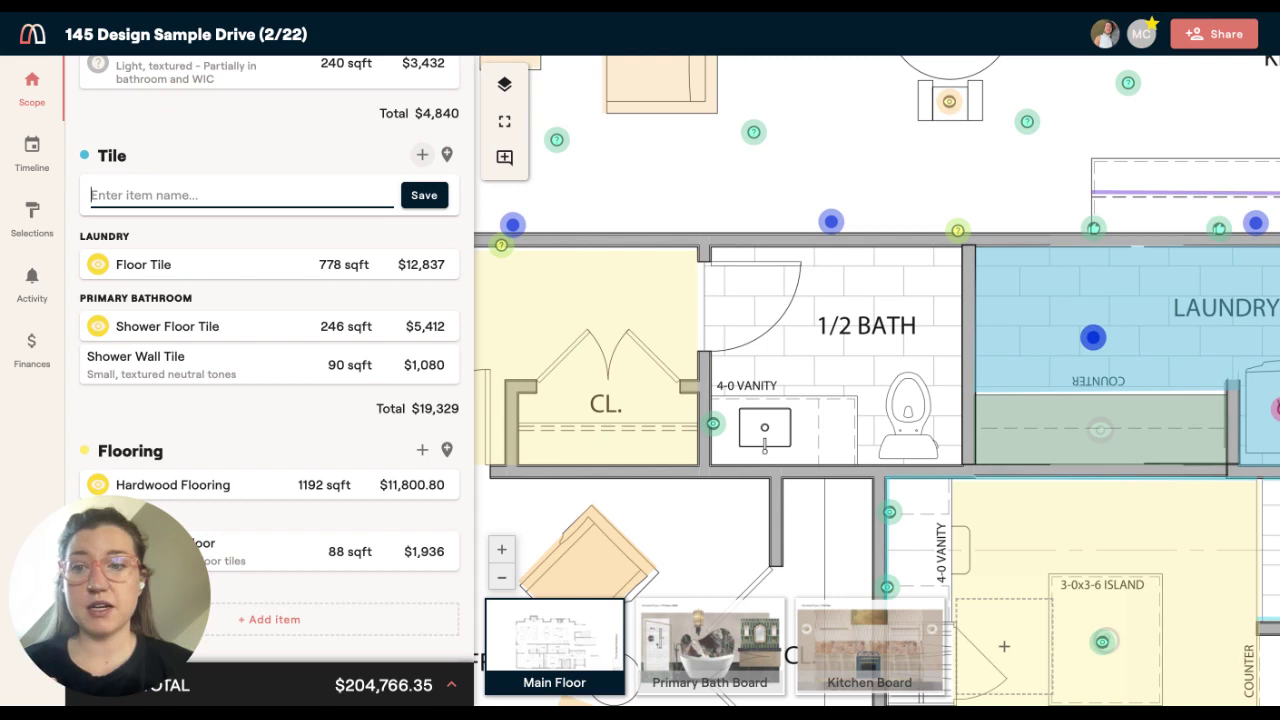
text(Floor tile)
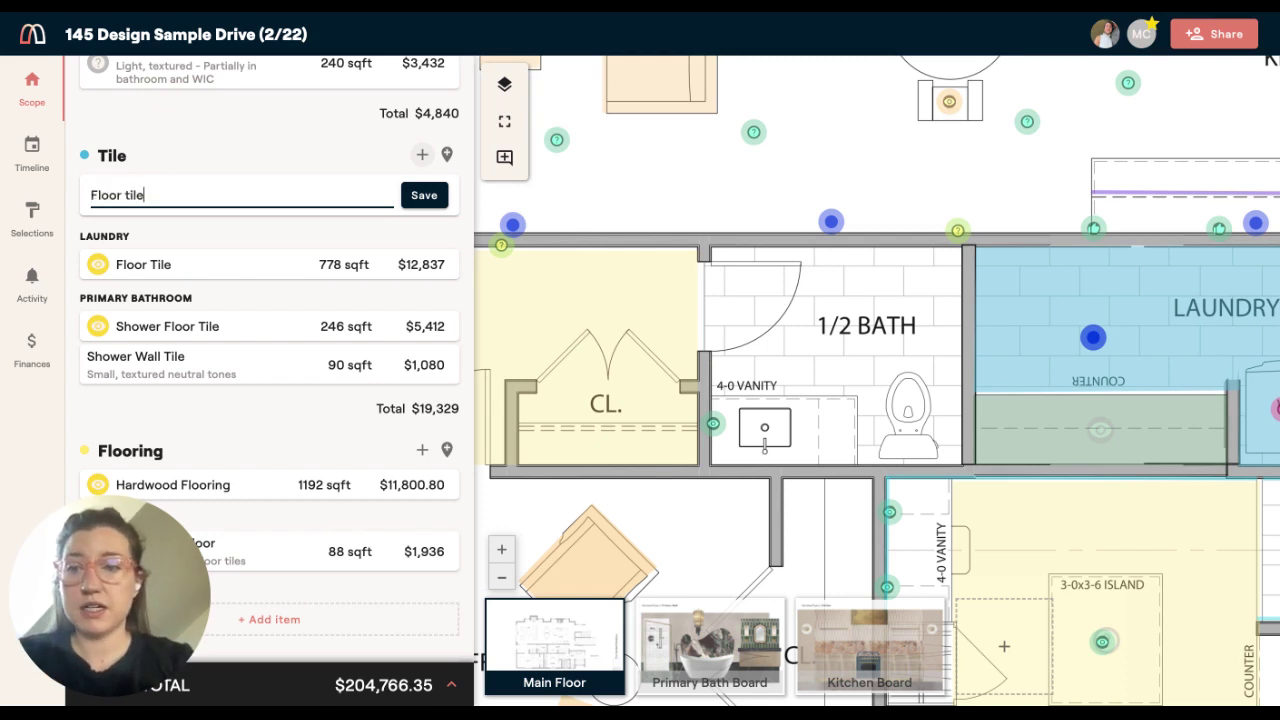
key(Return)
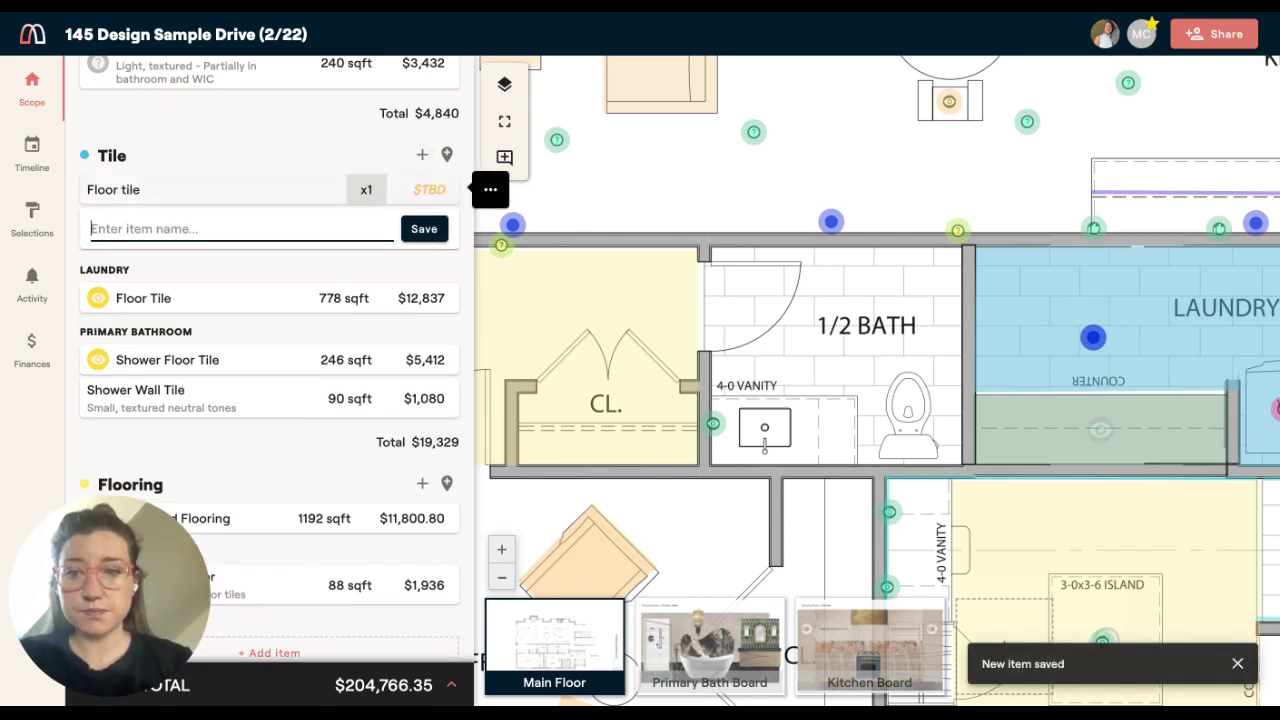
Step: Mark the Floor tile item on the plan as a rectangular area of about 6' 1" by 5' 3" covering the 1/2 bath
click(366, 189)
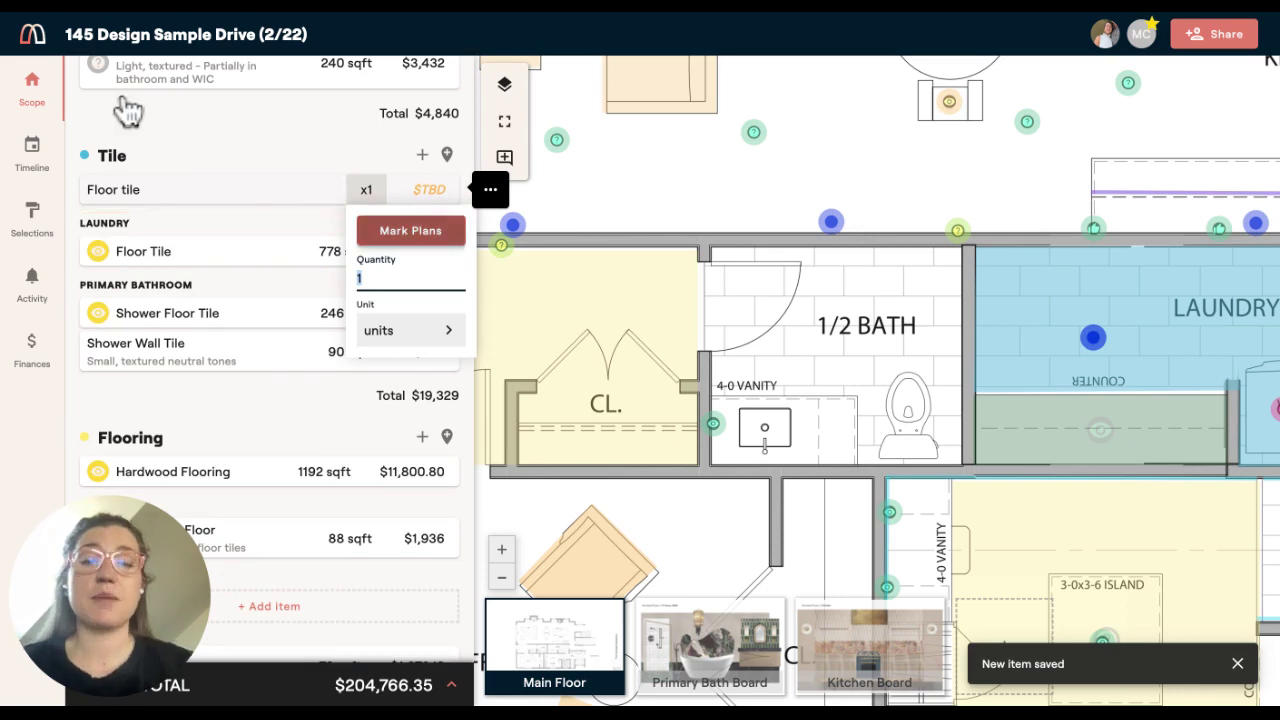
click(410, 230)
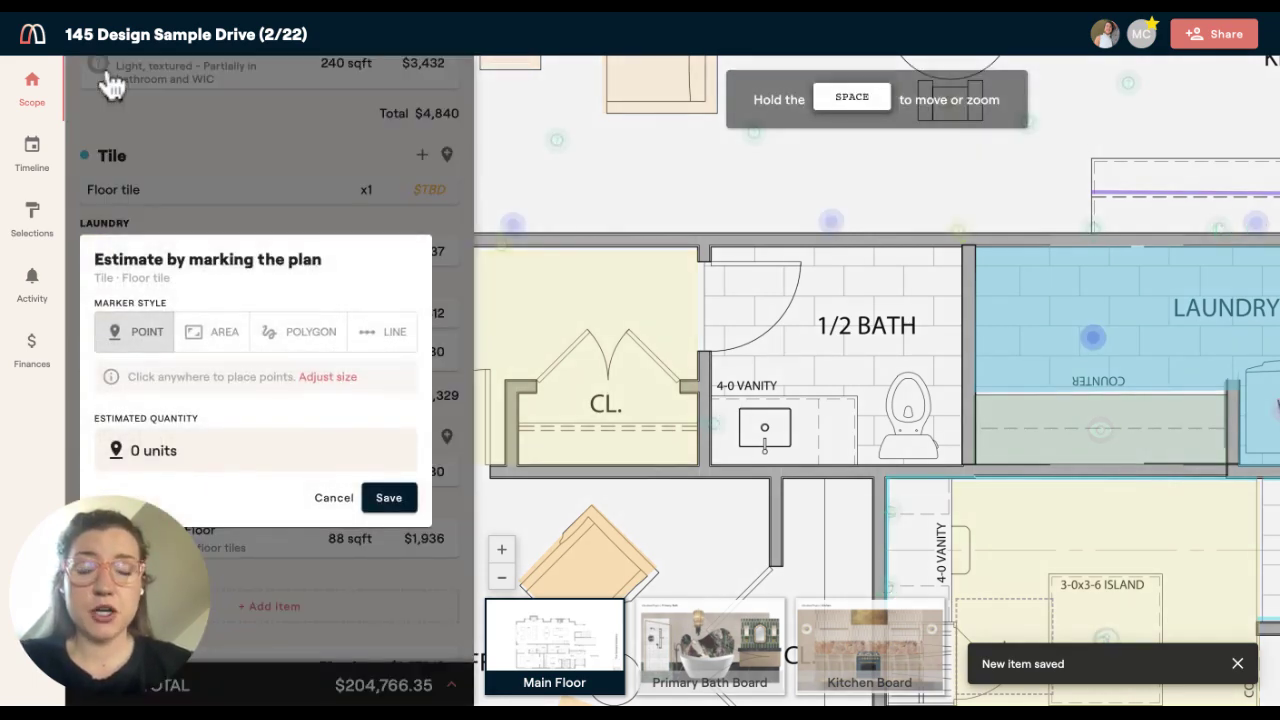
click(211, 331)
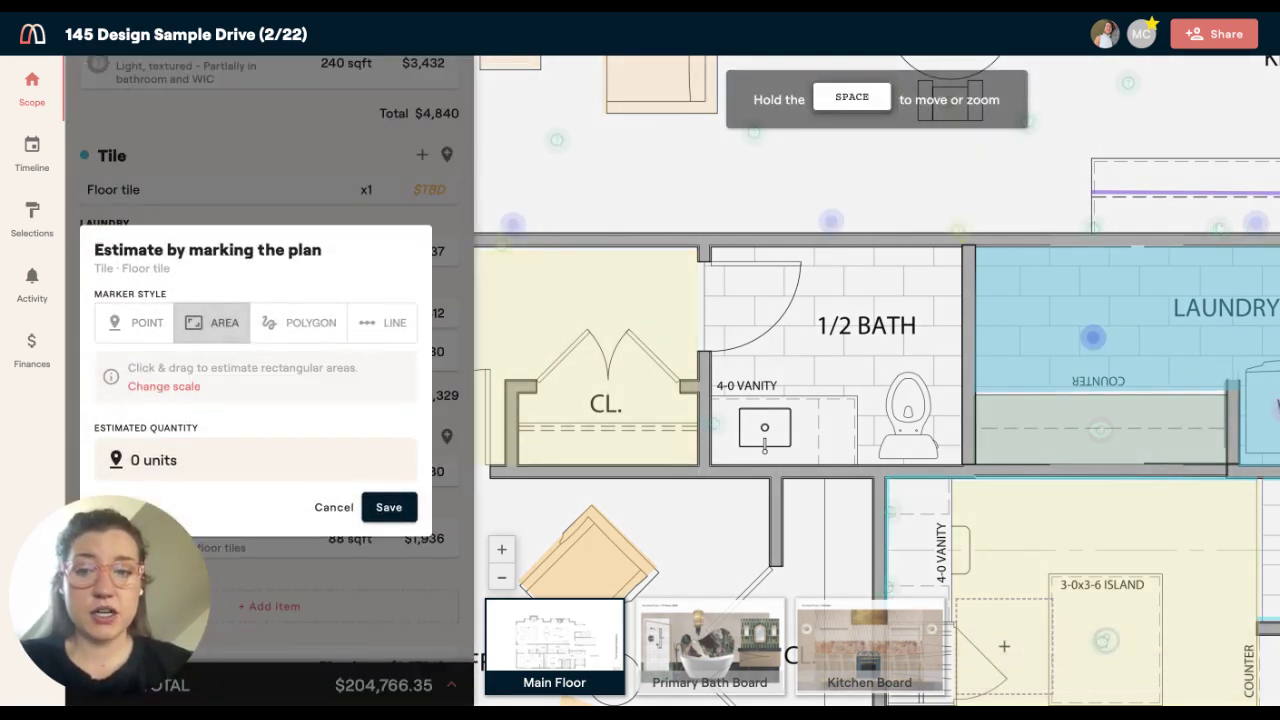
mouse_move(708, 247)
mouse_down()
mouse_move(898, 438)
mouse_move(962, 464)
mouse_up()
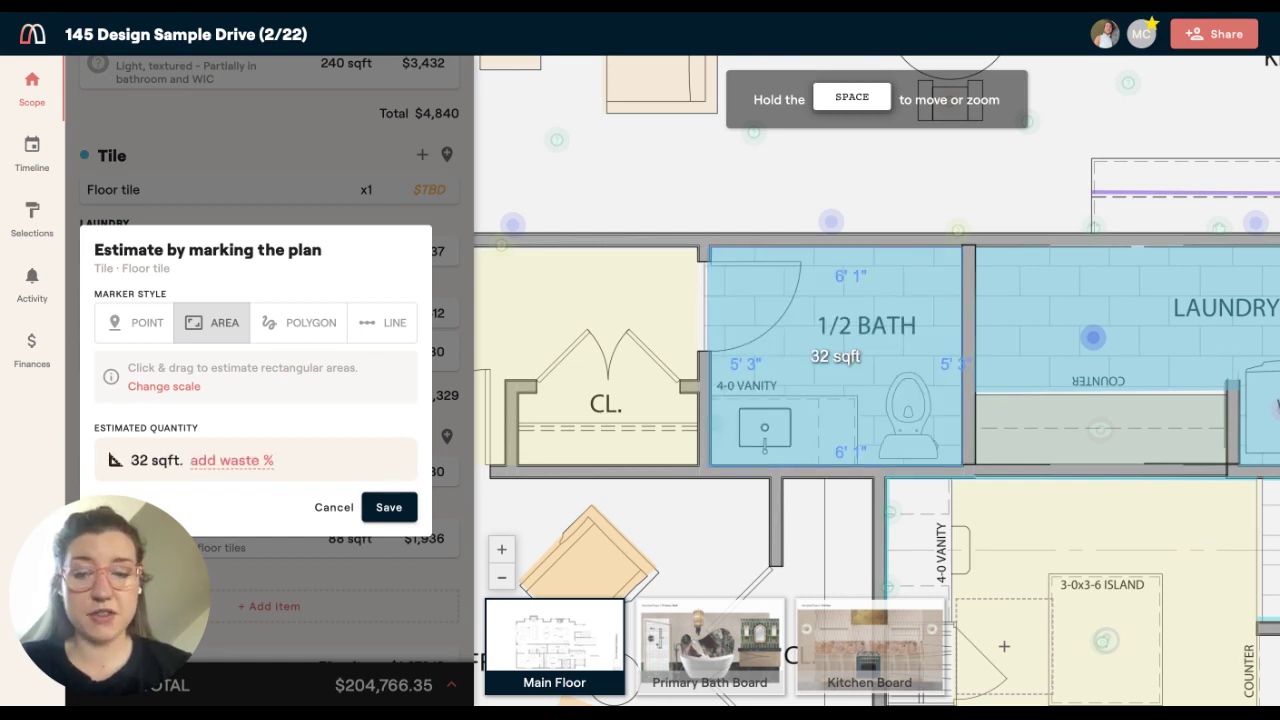
Step: Add 15% waste to the Floor tile estimate and save the marked quantity
click(231, 460)
text(1)
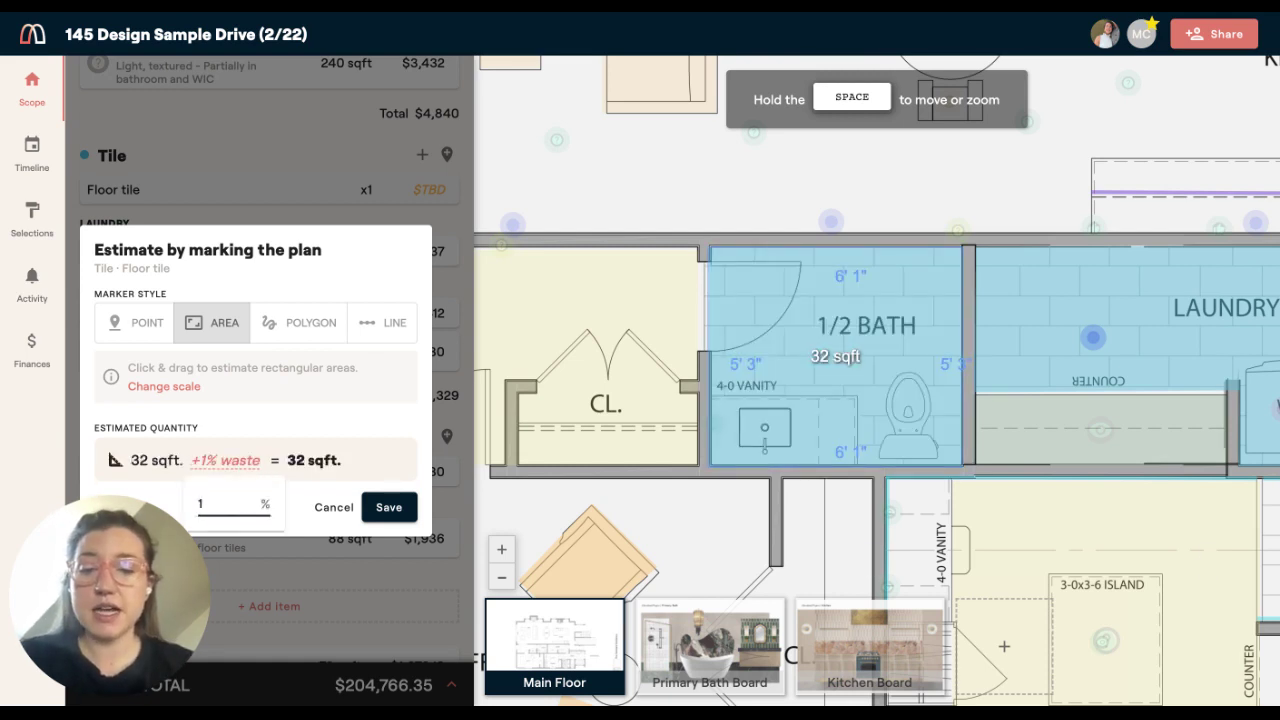
text(45)
key(Return)
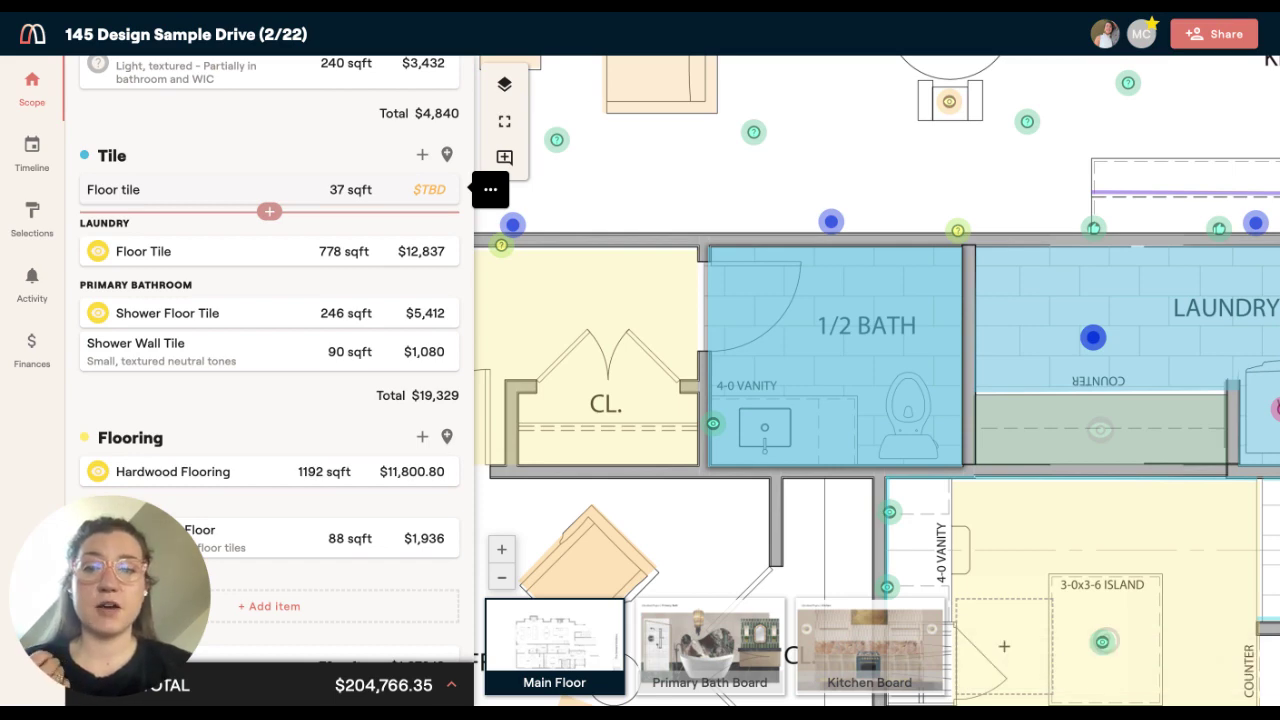
Step: Mark another Floor tile area of about 11' 8" by 4' 1" on the black floor below the vanity in the Primary Bath Board
click(90, 190)
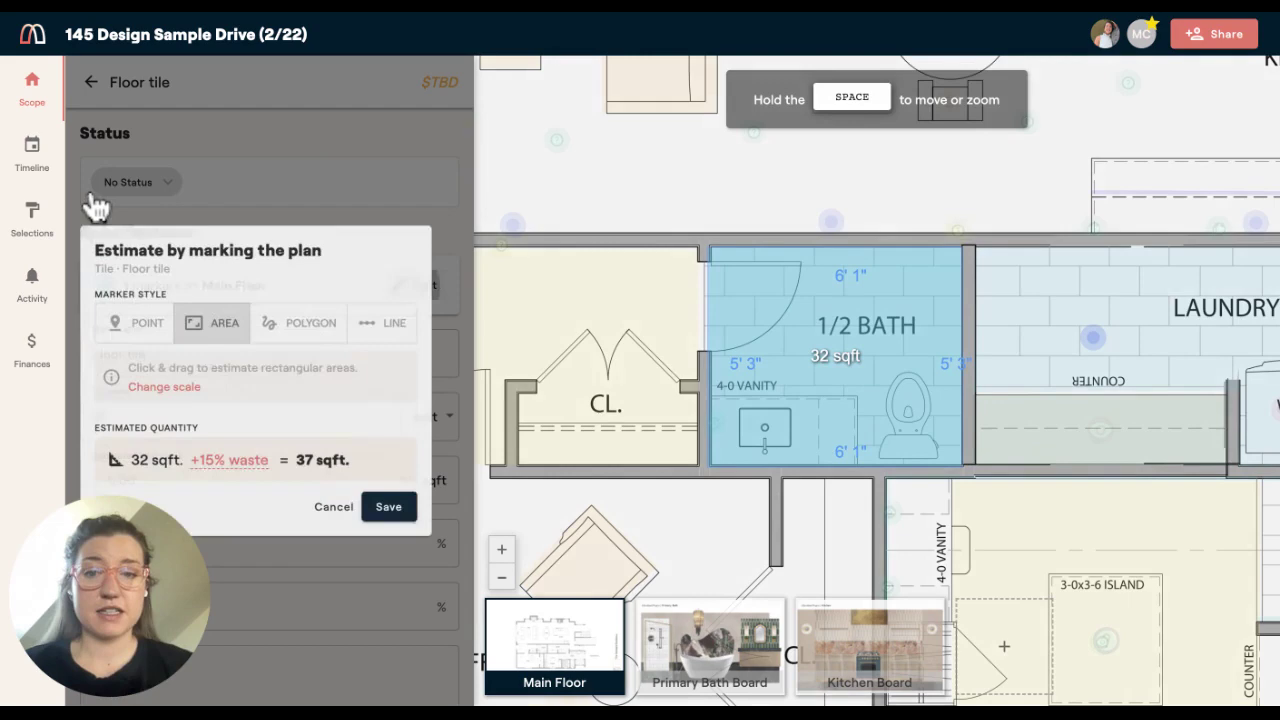
click(709, 645)
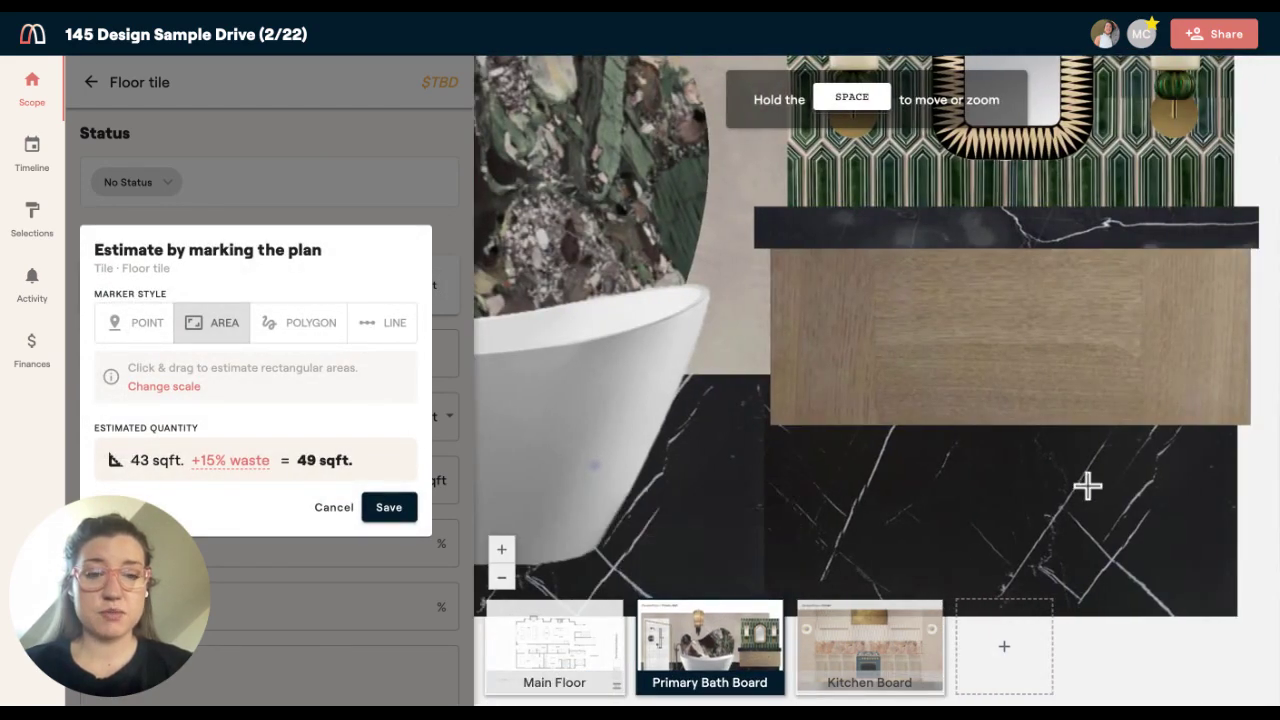
click(982, 510)
drag(1136, 564, 1213, 580)
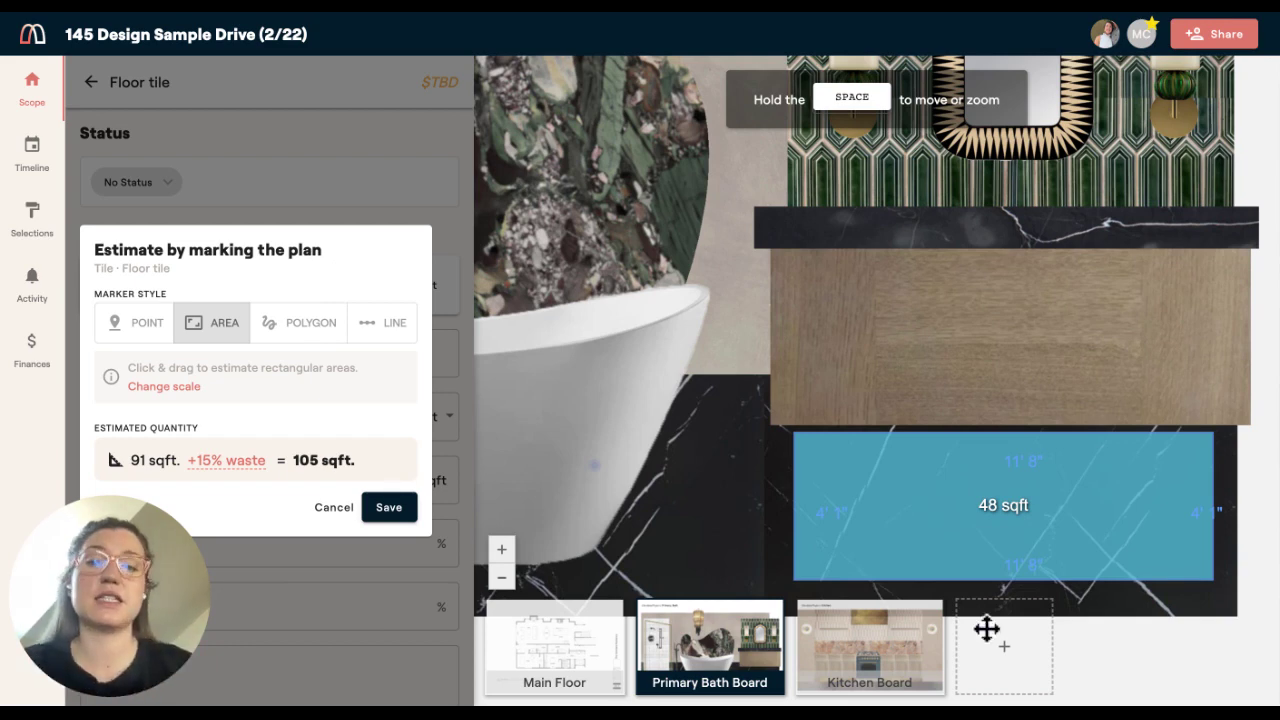
Step: Save the Floor tile marking by updating only the markers, leaving the item's estimated quantity out of the change
click(388, 507)
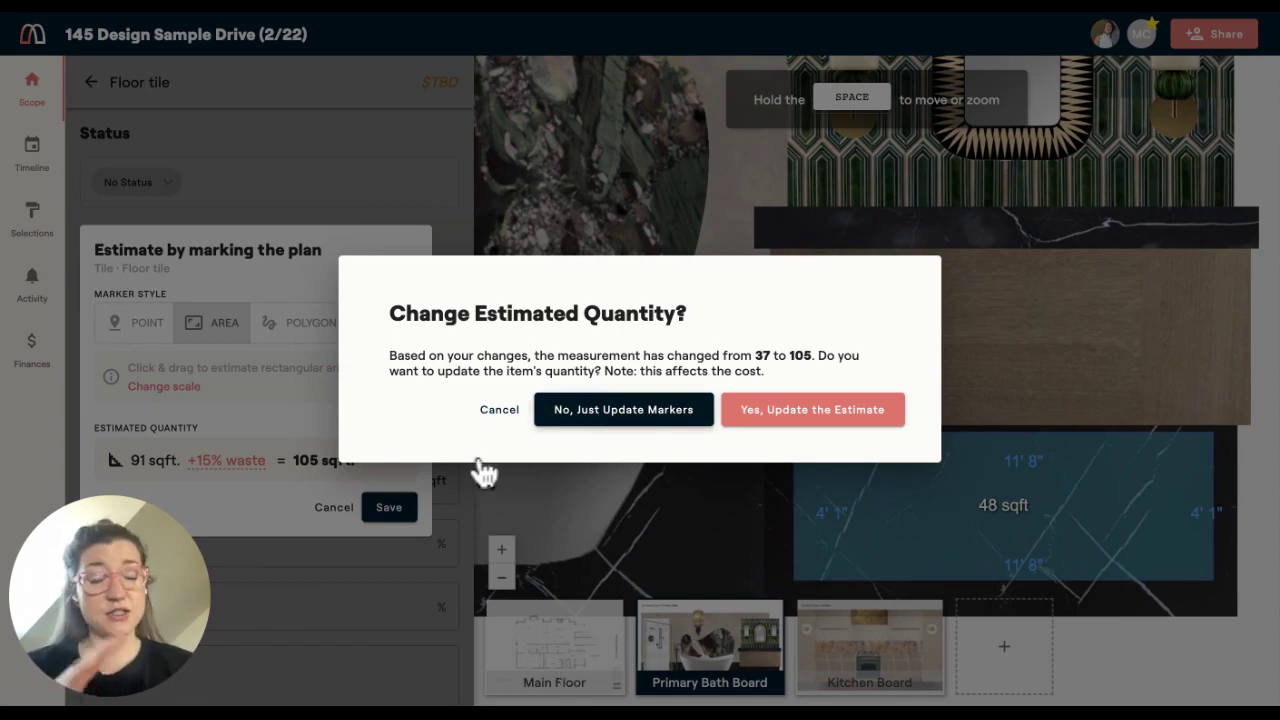
click(594, 465)
click(389, 507)
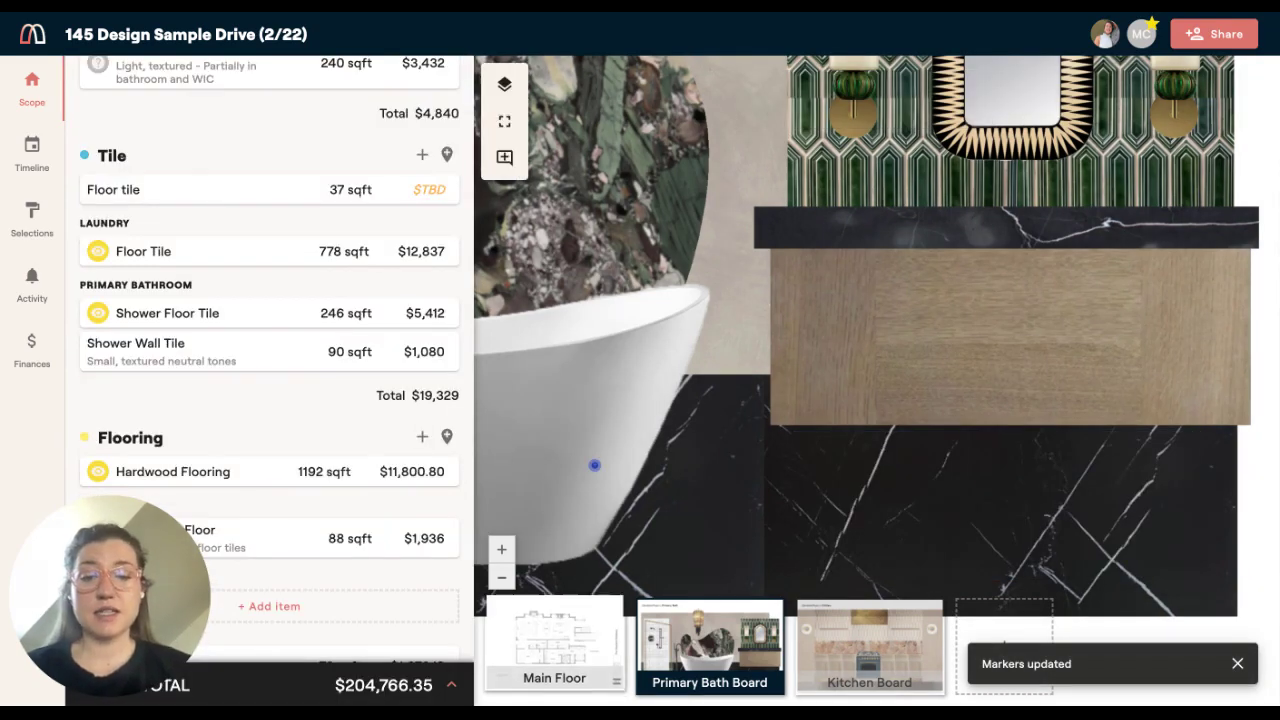
Step: Return to the Main Floor plan and add a new item named "Microwave" to the Appliances category
click(554, 645)
scroll(763, 296, down, 3)
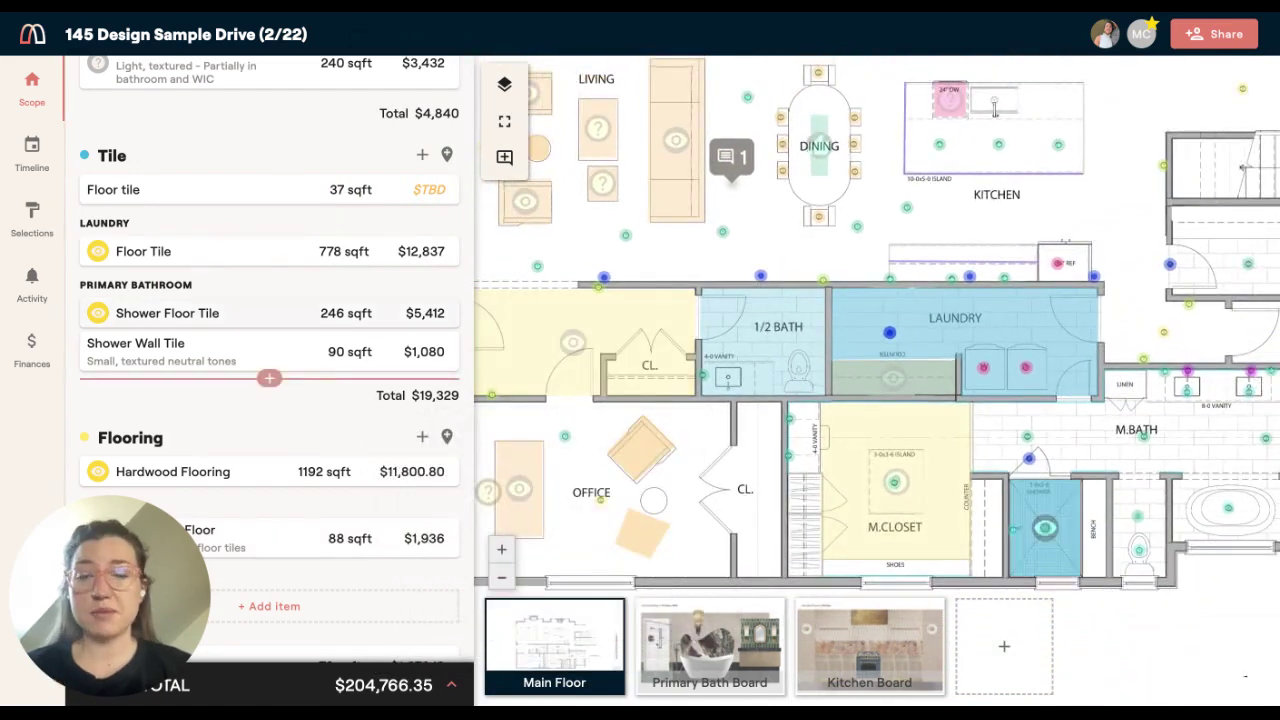
scroll(100, 312, down, 5)
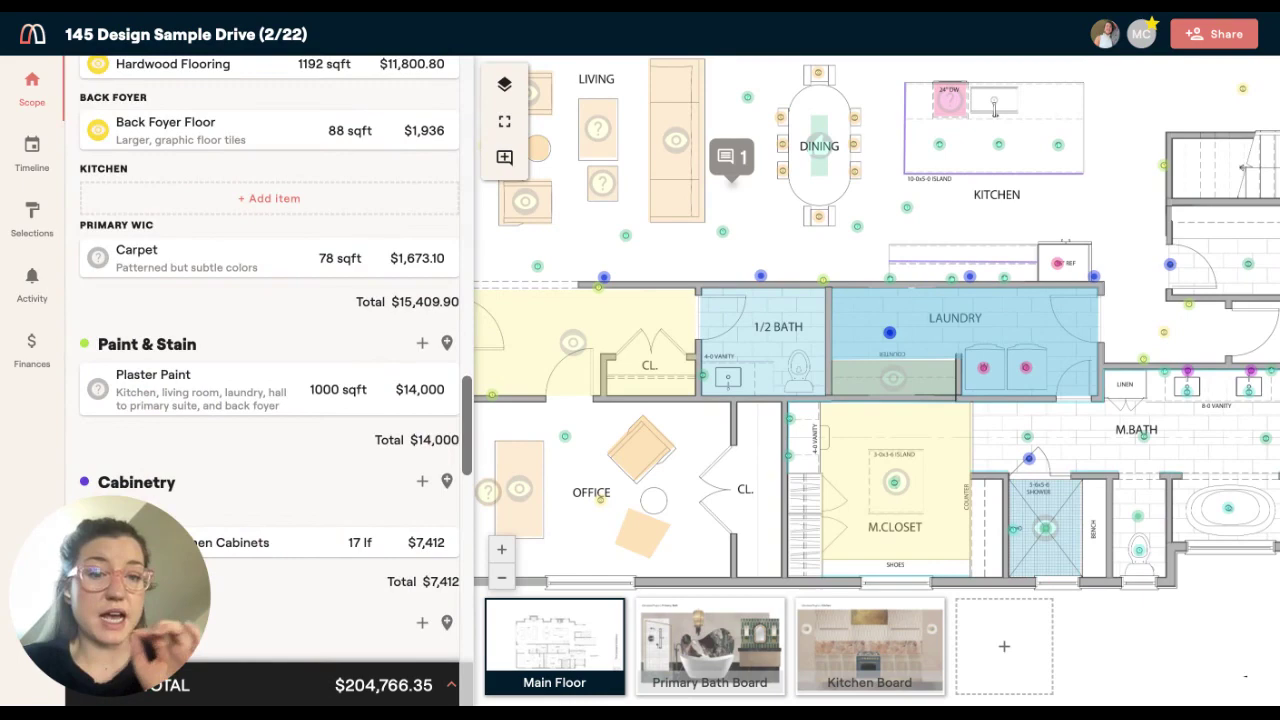
scroll(270, 390, down, 5)
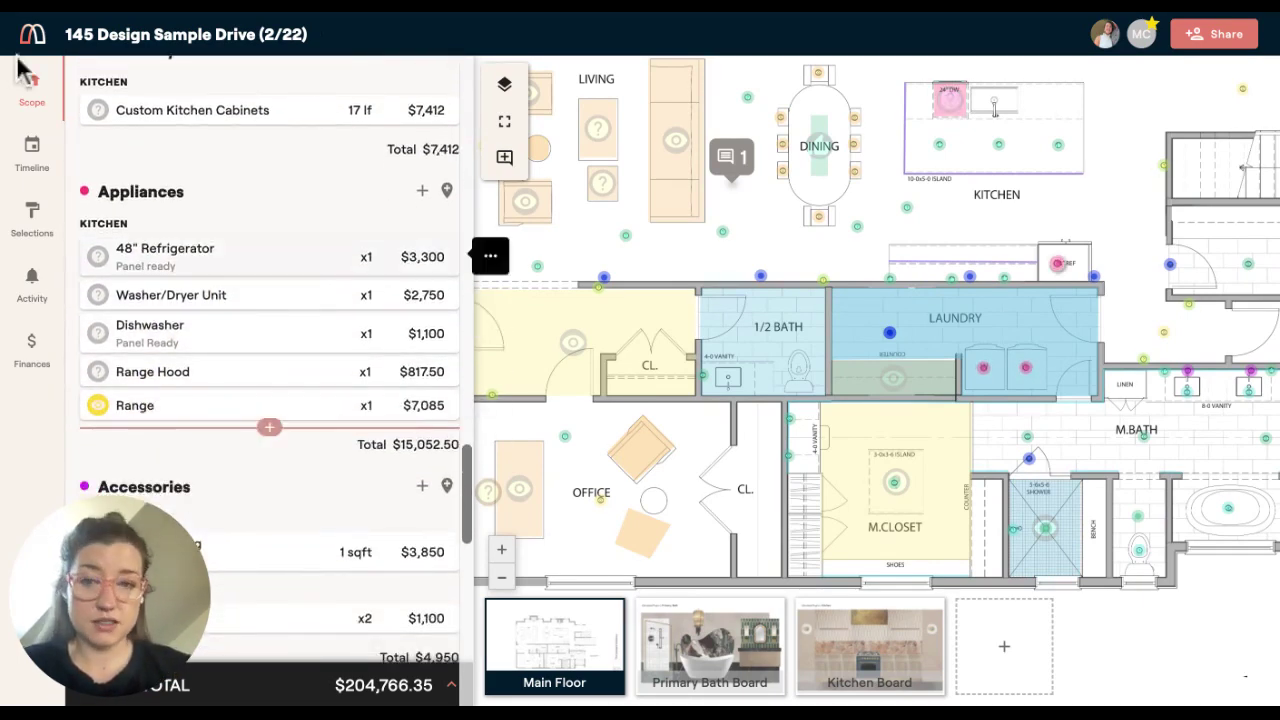
click(422, 190)
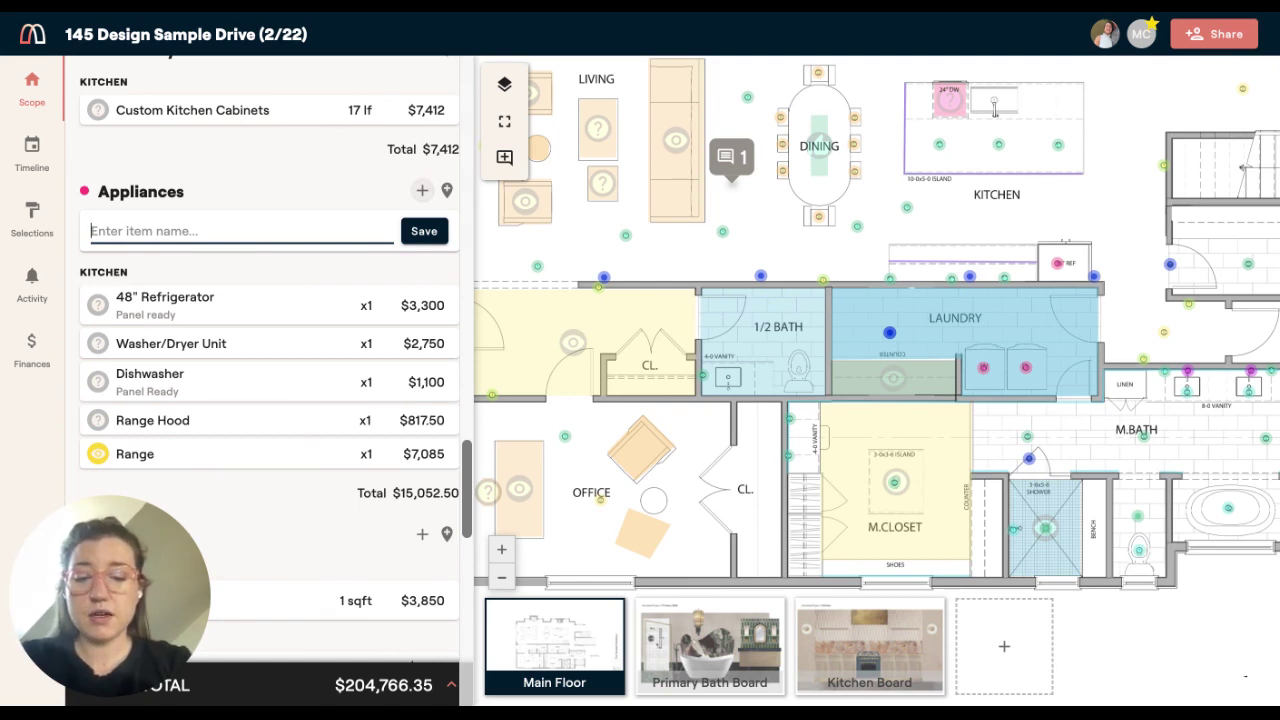
text(Microwave)
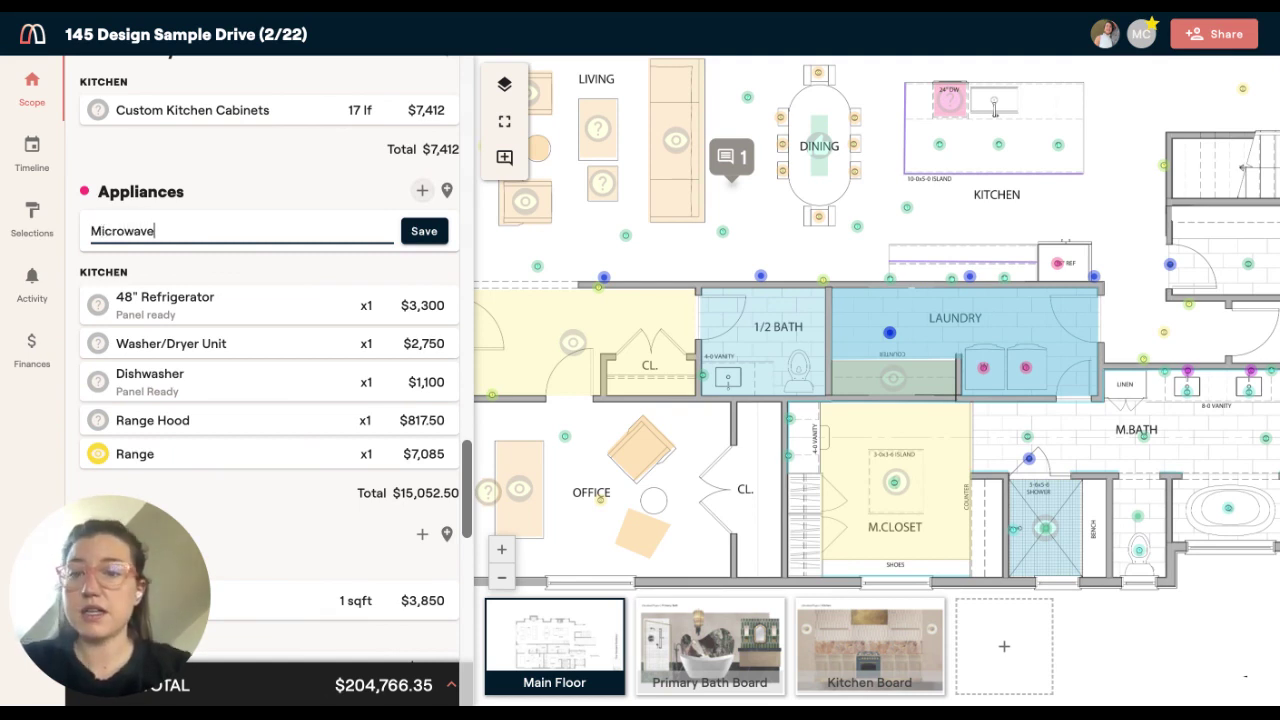
key(Return)
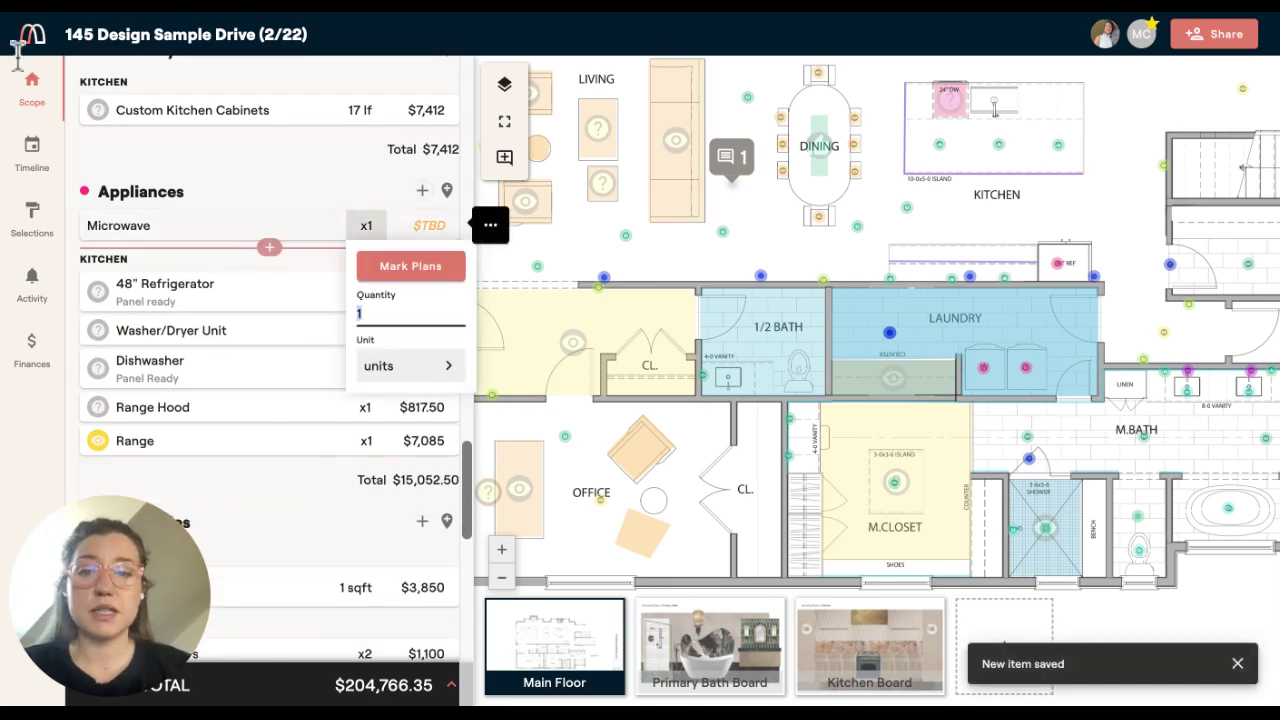
Step: Mark two Microwave points along the lower edge of the kitchen island and save them as the estimated quantity
click(410, 266)
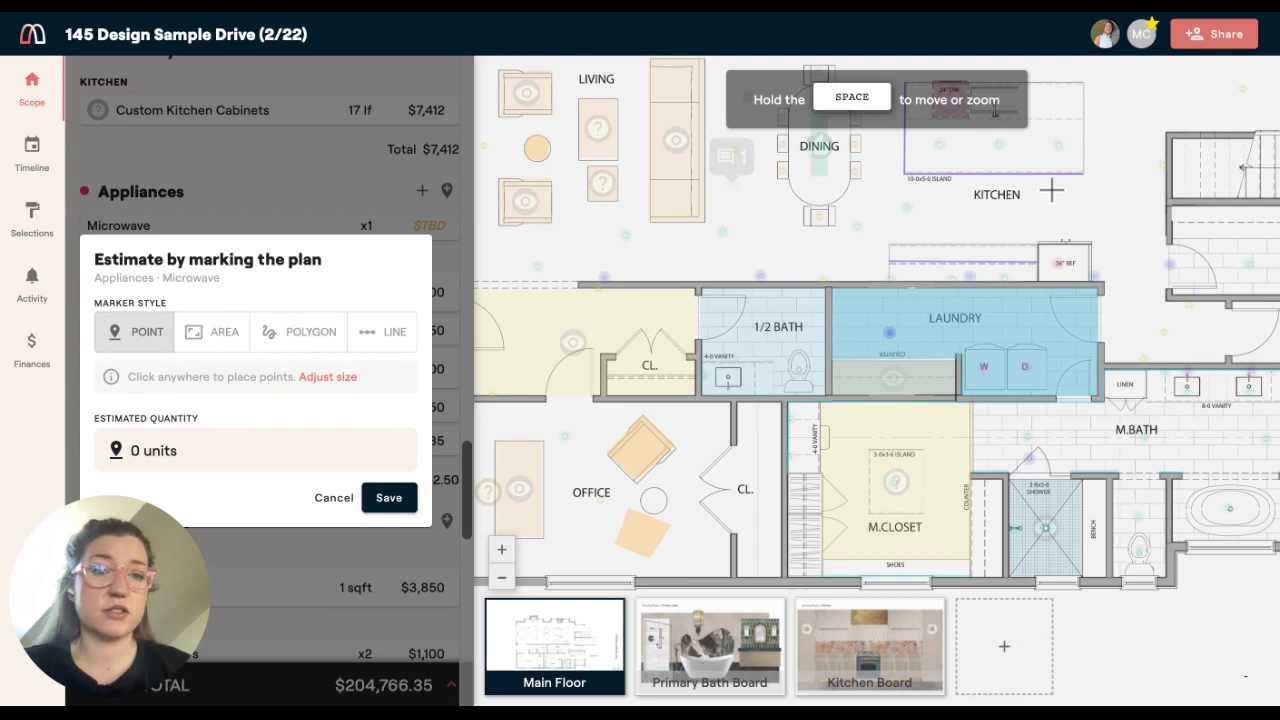
click(948, 168)
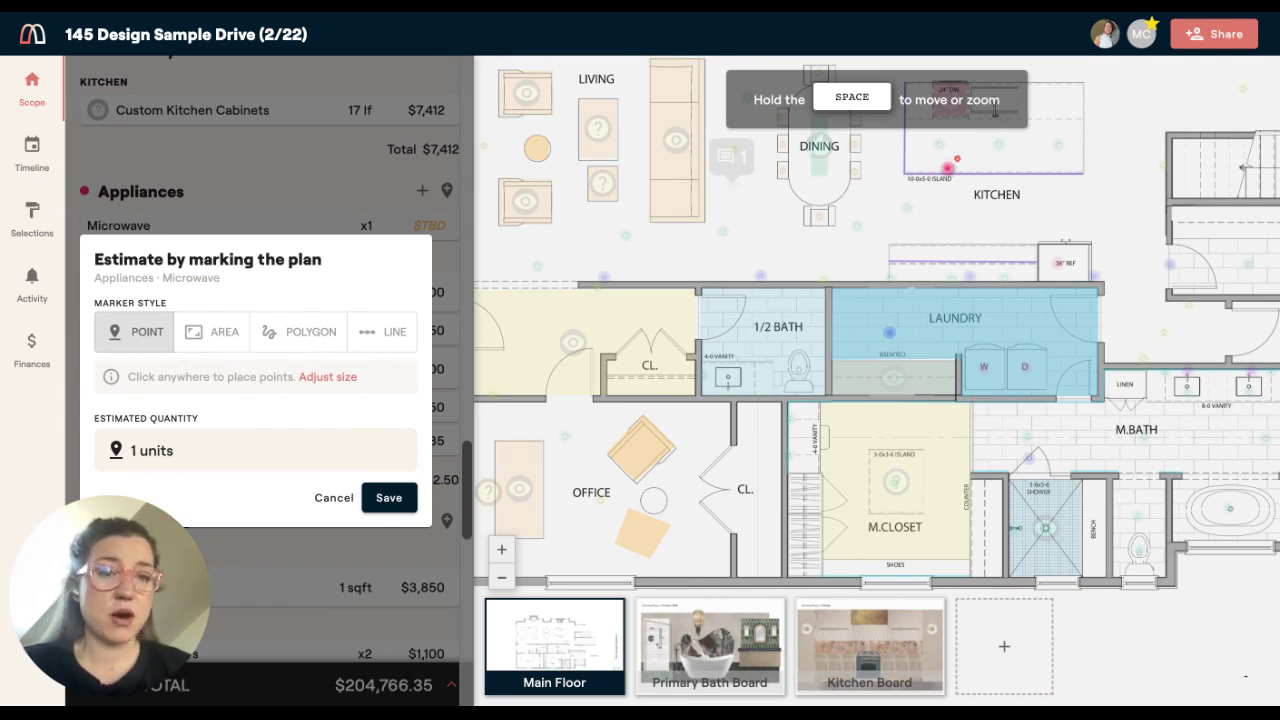
click(1041, 167)
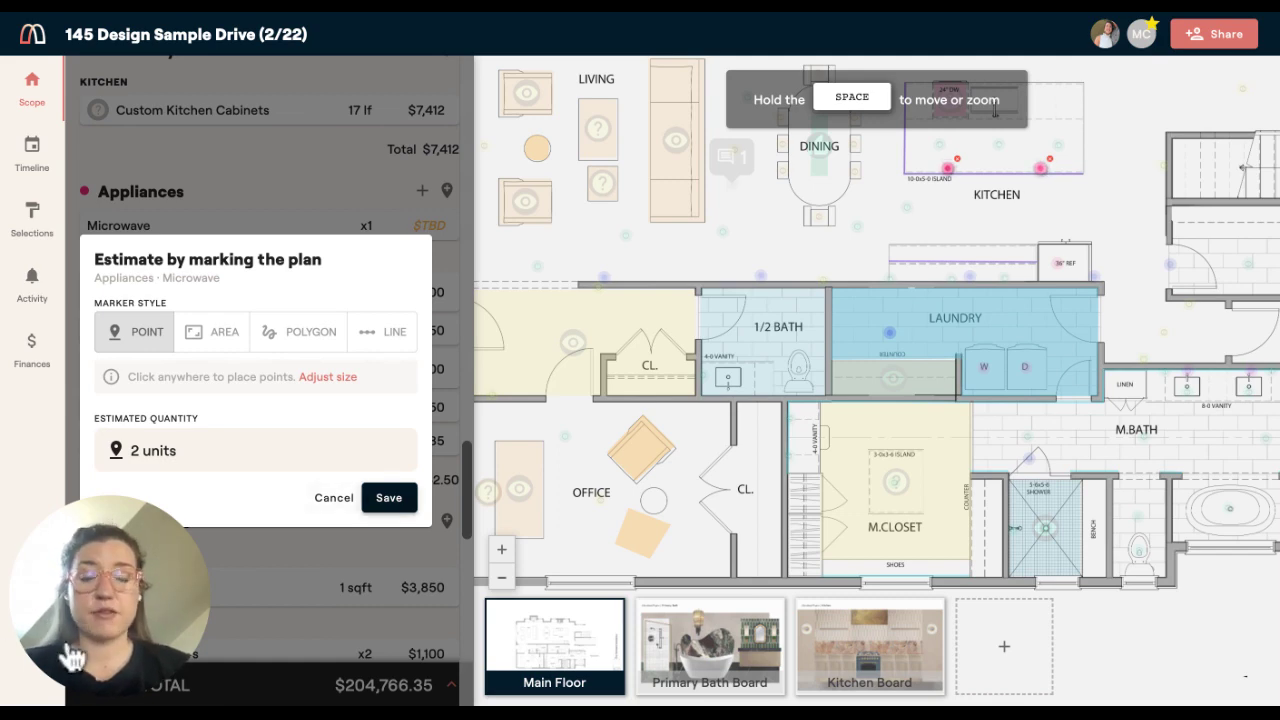
key(Return)
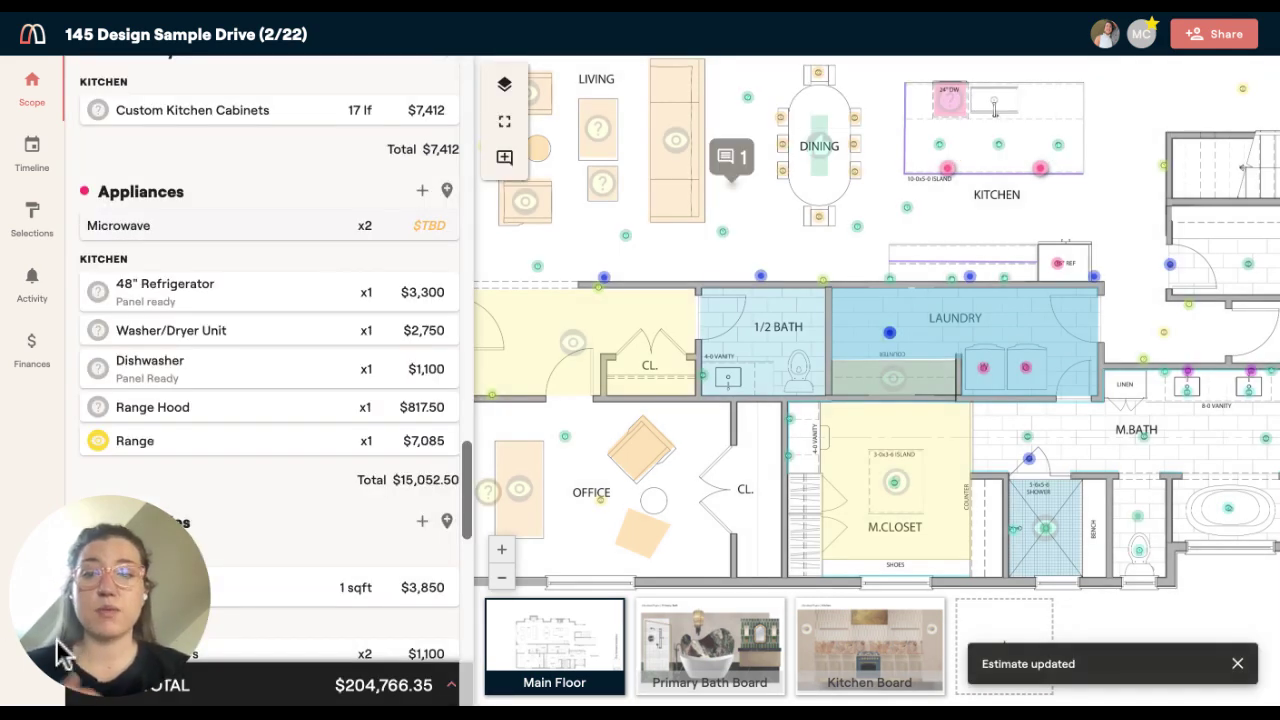
Step: Set the Microwave's unit cost to $750
click(428, 225)
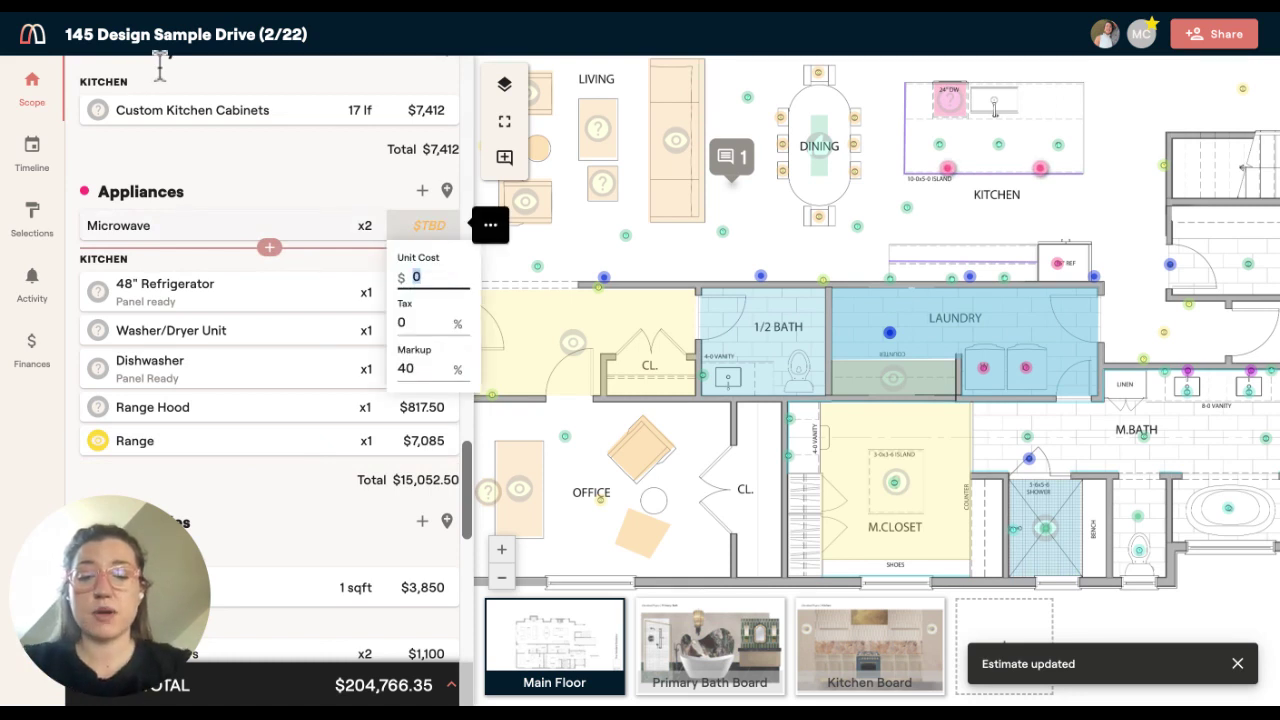
text(750)
key(Return)
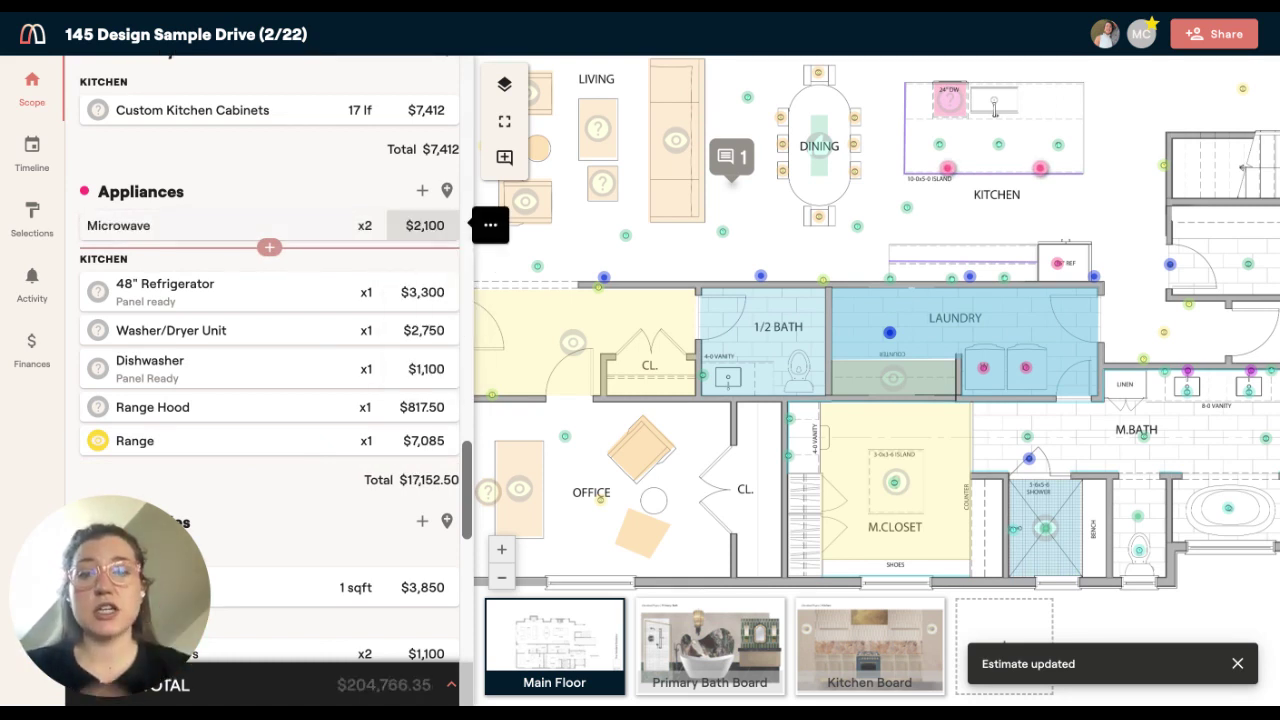